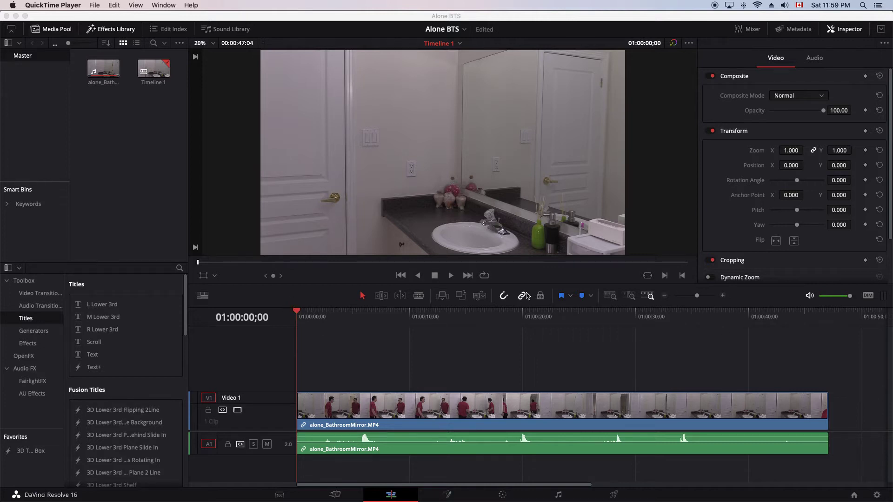
Step: Play and scrub the bathroom footage to the empty-room frame at 01:00:38;01
{"action": "left_click", "coordinate": [450, 277]}
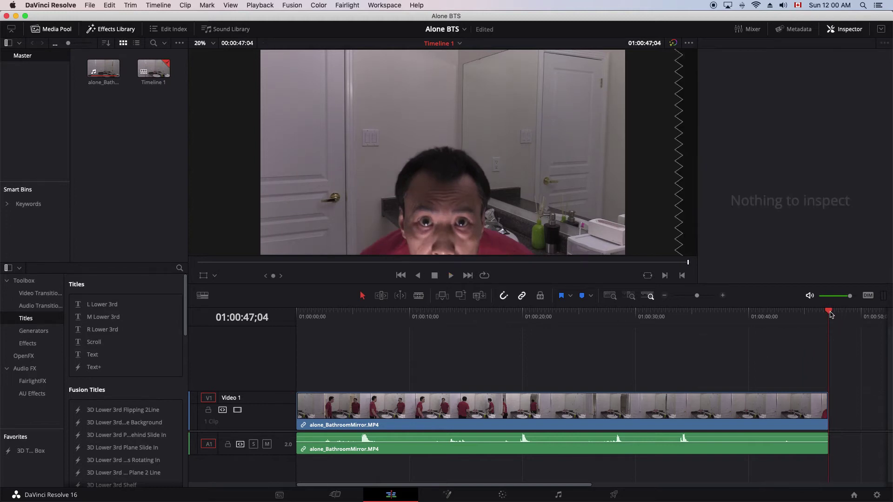
{"action": "left_click_drag", "start_coordinate": [830, 315], "coordinate": [249, 319]}
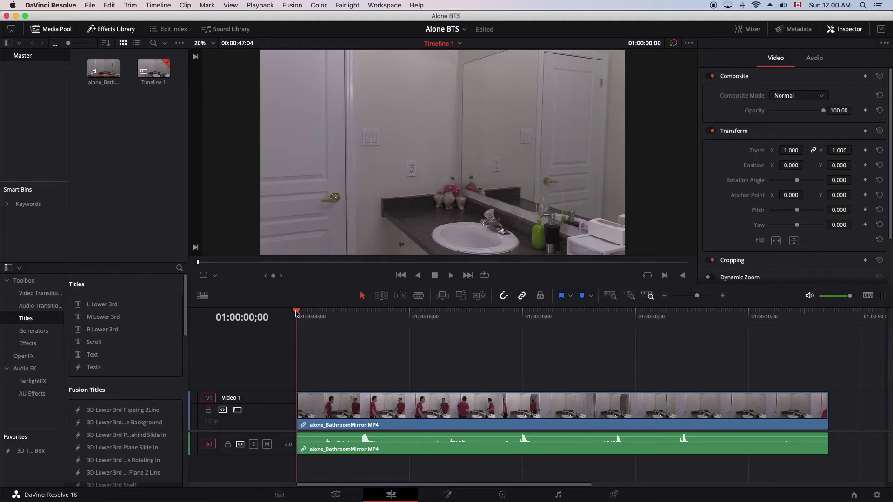
{"action": "left_click_drag", "start_coordinate": [298, 311], "coordinate": [376, 320]}
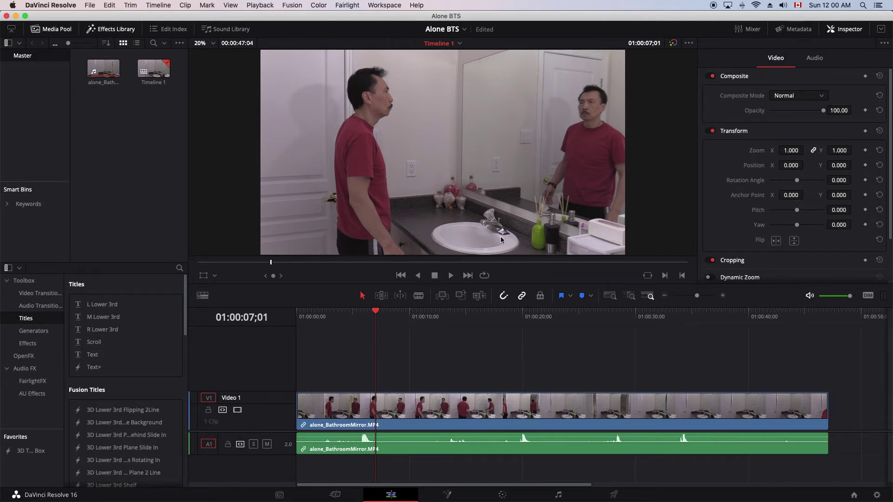
{"action": "left_click_drag", "start_coordinate": [376, 313], "coordinate": [721, 305]}
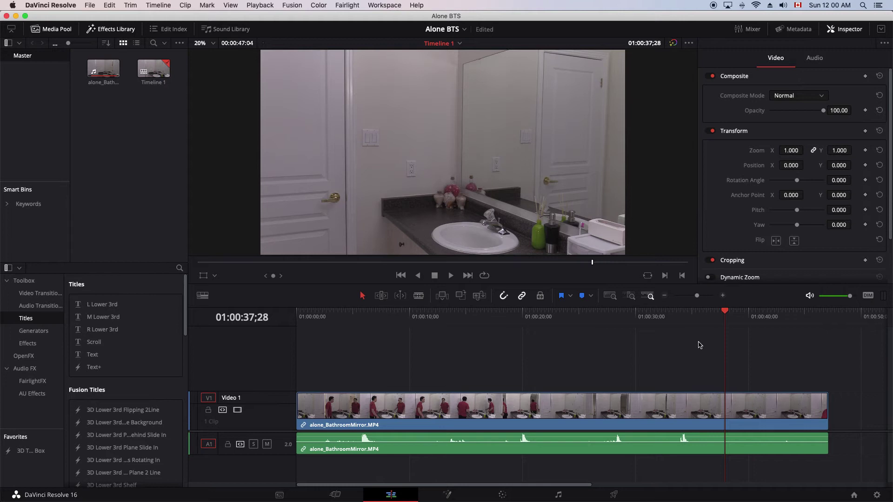
{"action": "left_click_drag", "start_coordinate": [726, 314], "coordinate": [726, 315]}
Step: Split the clip at 01:00:38;01 with the Blade tool and select the second half
{"action": "left_click", "coordinate": [418, 296]}
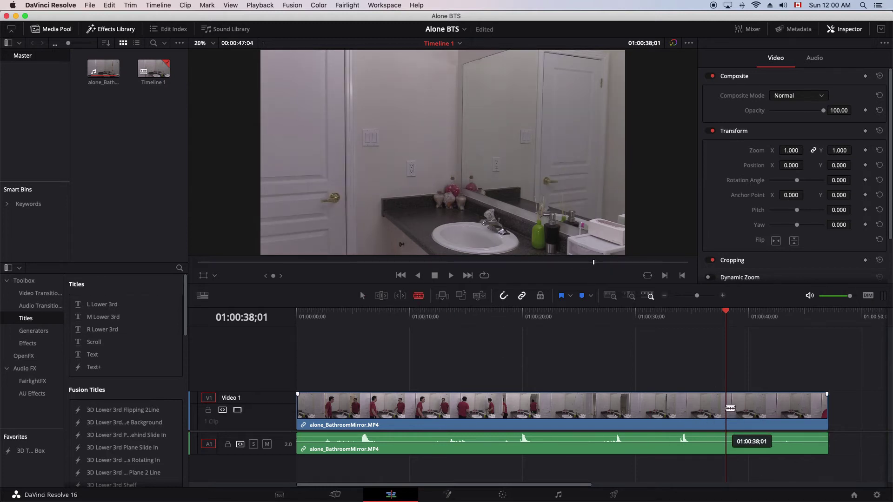
{"action": "left_click", "coordinate": [726, 406]}
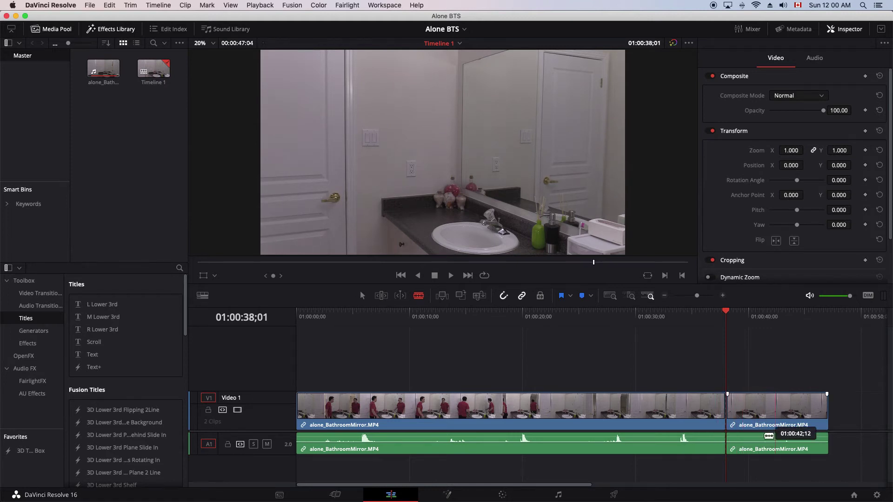
{"action": "left_click", "coordinate": [362, 295]}
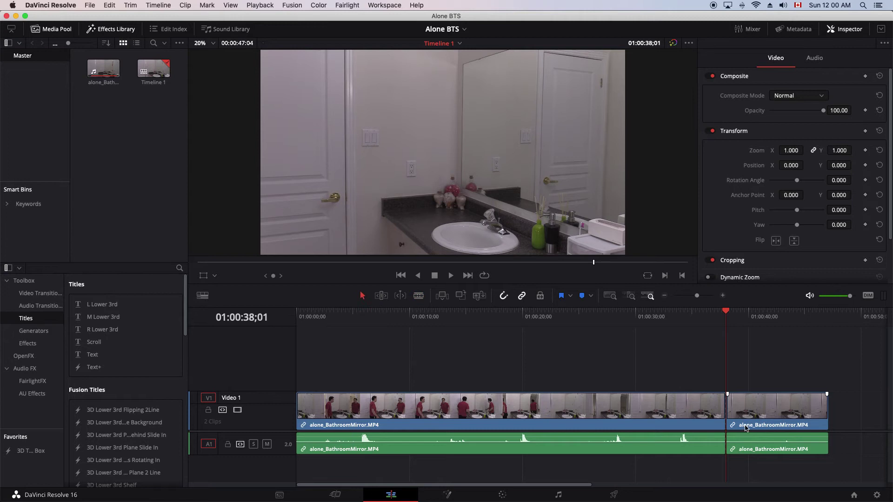
{"action": "left_click", "coordinate": [759, 418]}
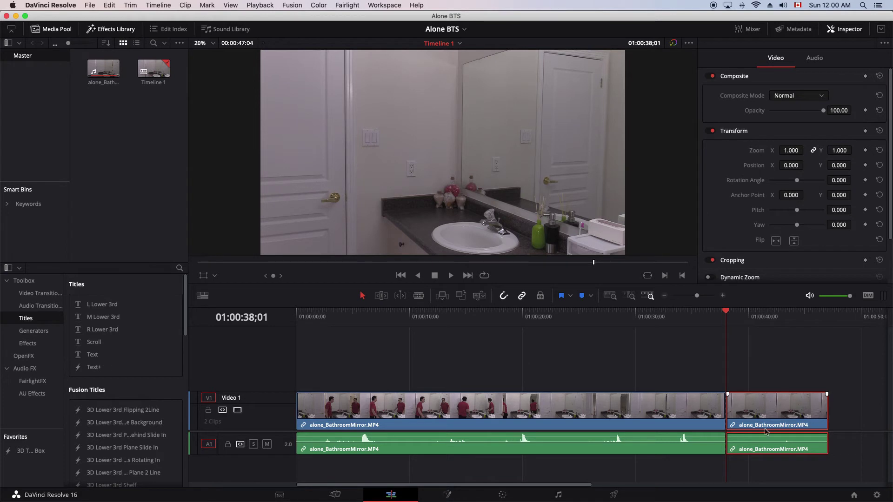
Step: Turn the second clip into a freeze frame via Change Clip Speed
{"action": "right_click", "coordinate": [760, 406]}
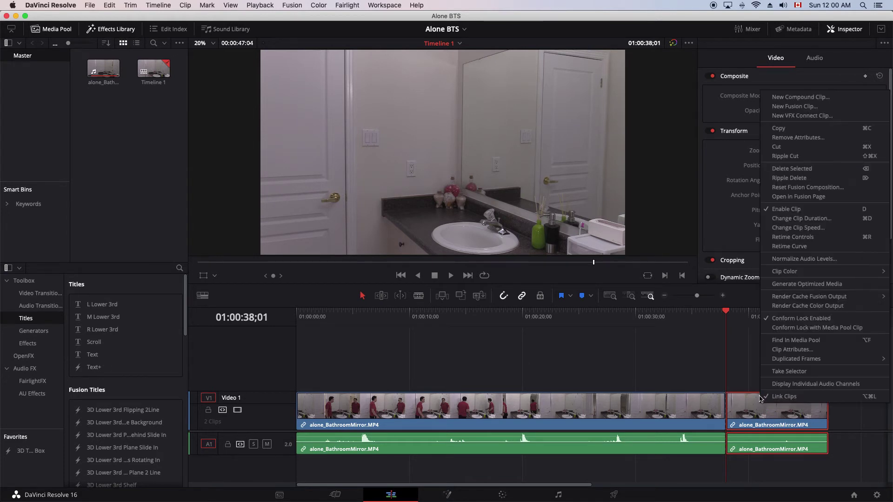
{"action": "left_click", "coordinate": [790, 228]}
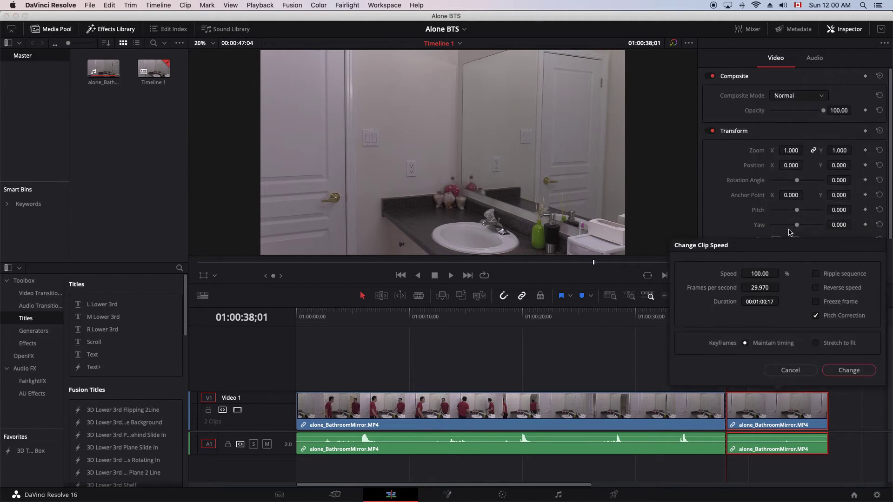
{"action": "left_click", "coordinate": [816, 302]}
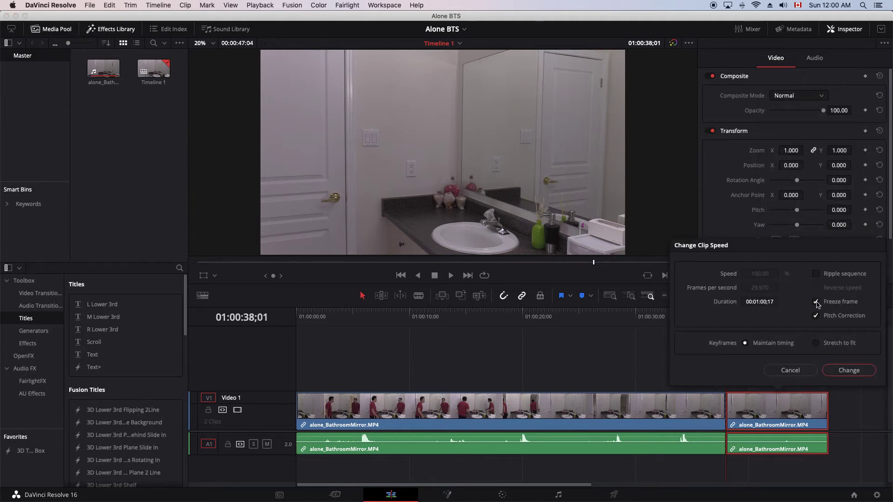
{"action": "left_click", "coordinate": [849, 370]}
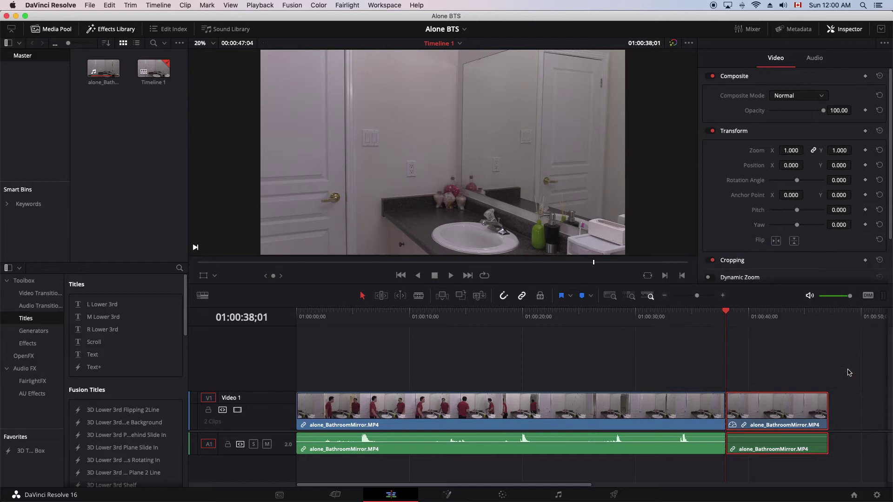
Step: Extend the frozen clip by a few frames and scrub through it to check
{"action": "mouse_move", "coordinate": [823, 411]}
{"action": "left_mouse_down"}
{"action": "mouse_move", "coordinate": [857, 411]}
{"action": "mouse_move", "coordinate": [835, 411]}
{"action": "left_mouse_up"}
{"action": "left_click", "coordinate": [791, 415]}
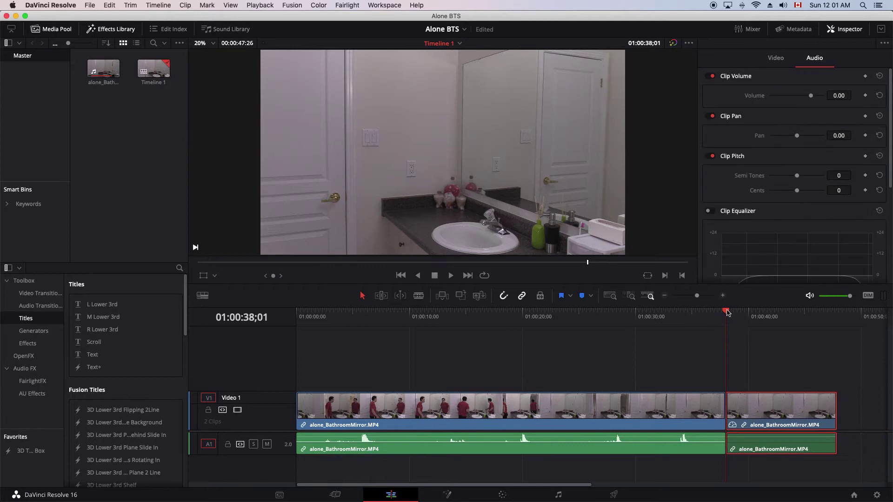
{"action": "left_click_drag", "start_coordinate": [728, 315], "coordinate": [787, 331]}
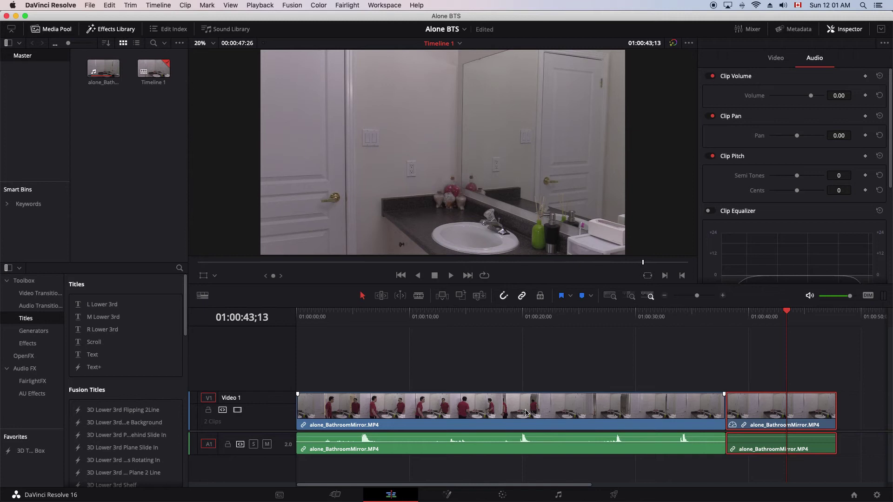
Step: Move the footage up to V2, then place the frozen plate at the start of V1 and stretch it underneath
{"action": "left_click_drag", "start_coordinate": [518, 411], "coordinate": [518, 376]}
{"action": "left_click_drag", "start_coordinate": [772, 417], "coordinate": [343, 431]}
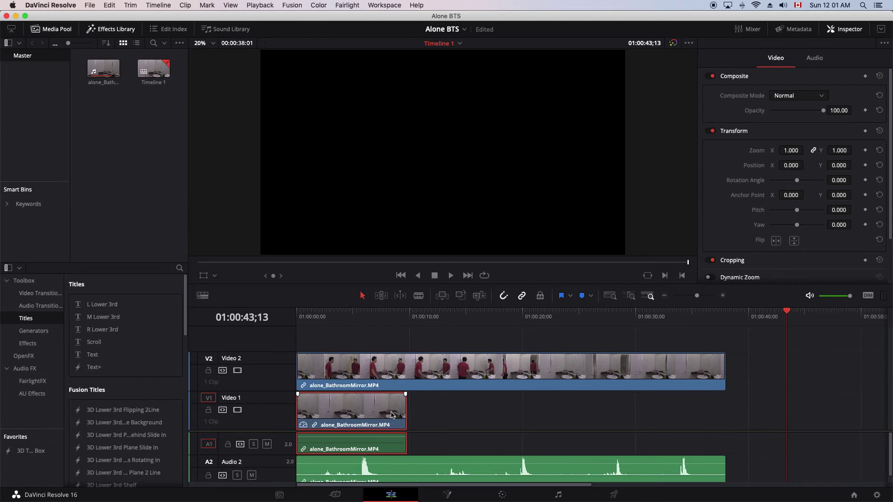
{"action": "left_click_drag", "start_coordinate": [401, 409], "coordinate": [715, 424]}
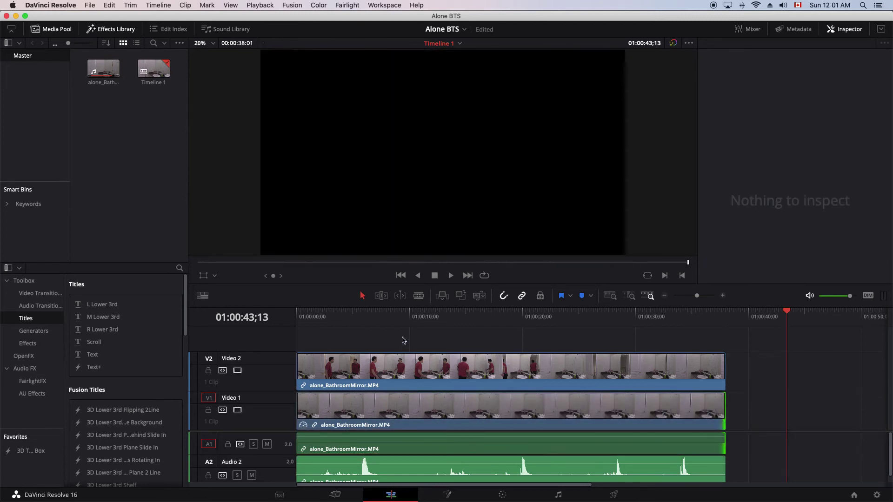
Step: Scrub back to about 01:00:07;03, where the man faces his reflection
{"action": "left_click", "coordinate": [356, 316]}
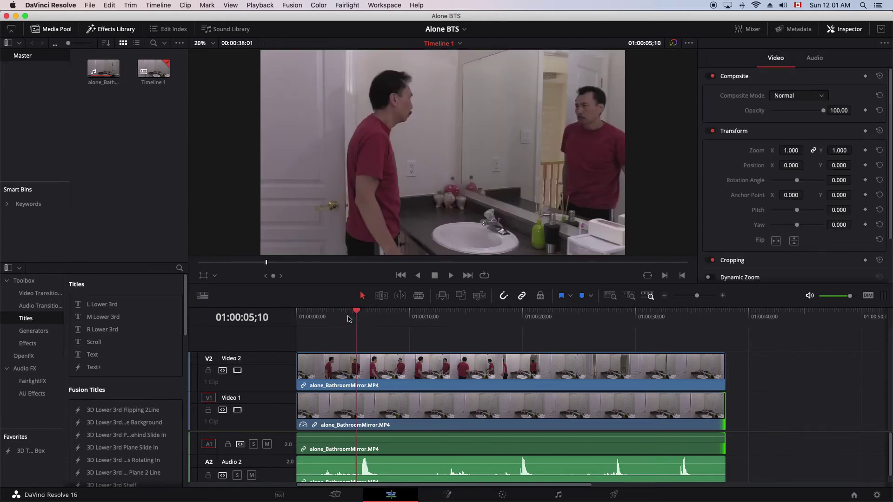
{"action": "left_click_drag", "start_coordinate": [356, 314], "coordinate": [345, 339]}
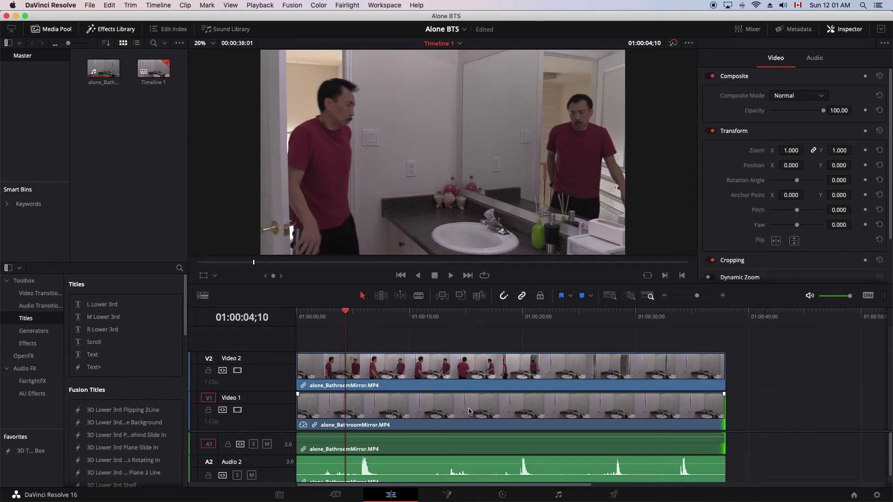
{"action": "left_click_drag", "start_coordinate": [346, 313], "coordinate": [376, 315]}
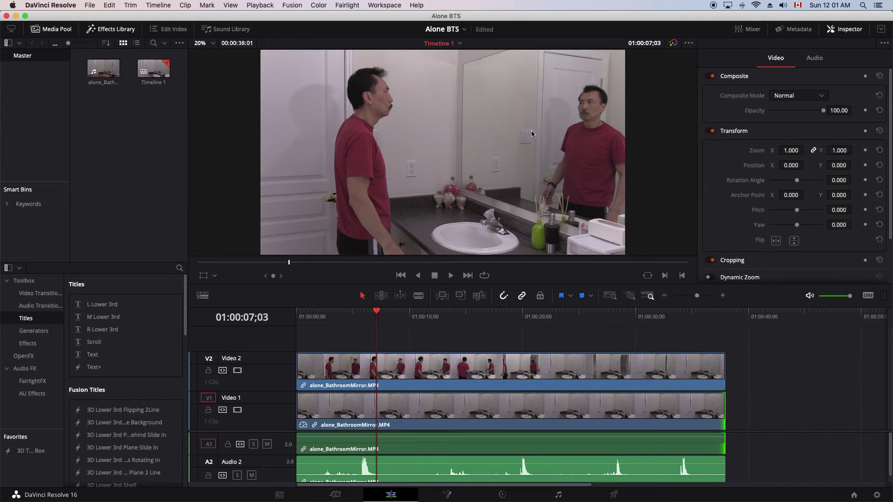
Step: In the Inspector's Cropping section, set the V2 clip's Crop Right to 1769.700
{"action": "scroll", "coordinate": [794, 226], "scroll_direction": "down", "scroll_amount": 3}
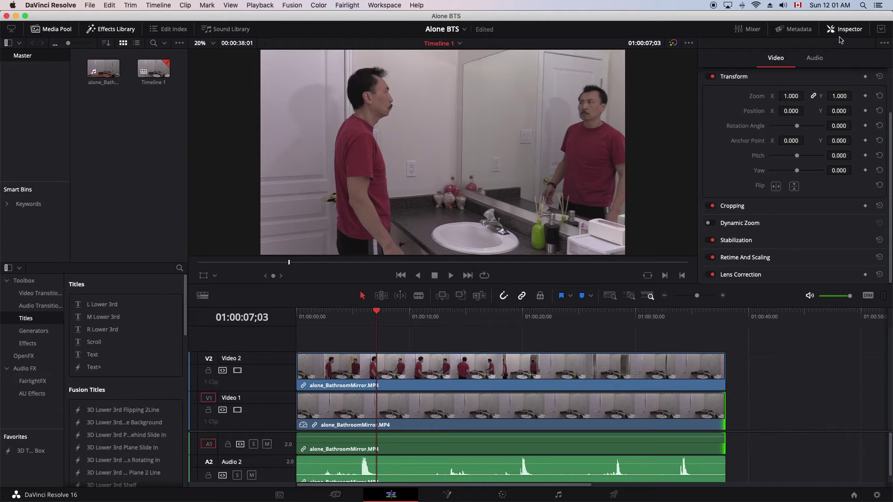
{"action": "left_click", "coordinate": [734, 207]}
{"action": "scroll", "coordinate": [772, 205], "scroll_direction": "down", "scroll_amount": 3}
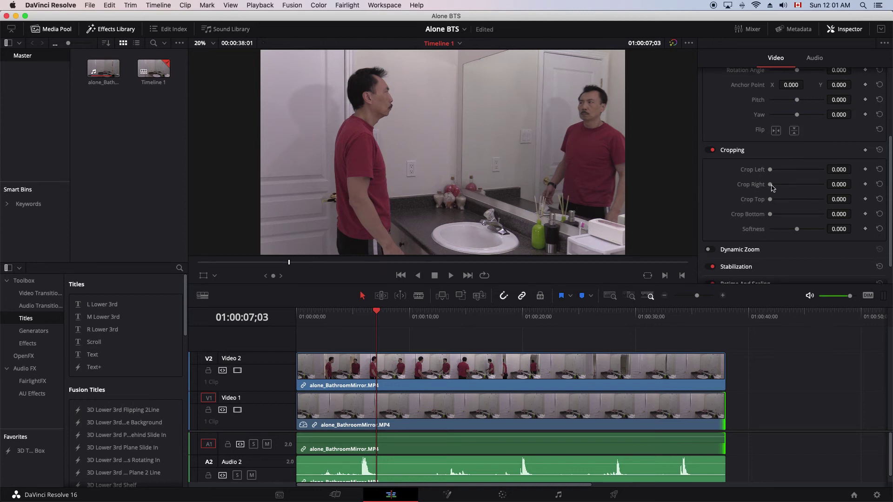
{"action": "left_click_drag", "start_coordinate": [771, 187], "coordinate": [795, 187]}
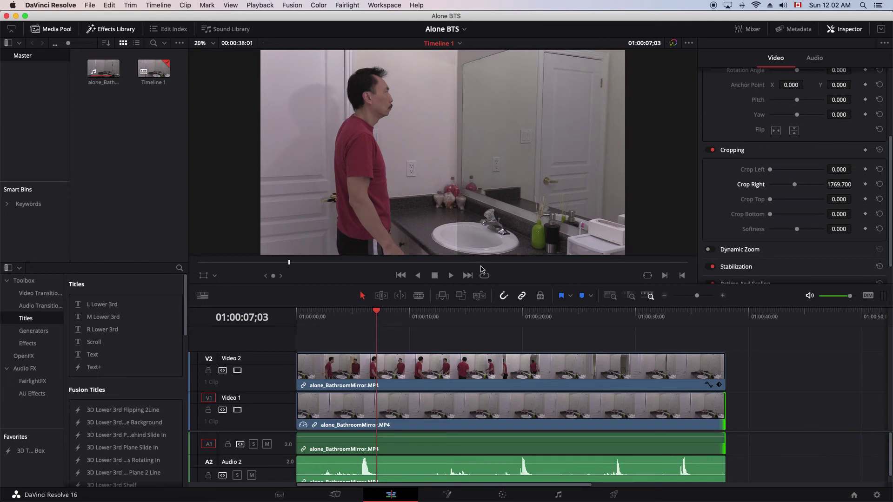
Step: Disable track V2 and raise the V1 plate's Gain to 1.28 on the Color page
{"action": "left_click", "coordinate": [237, 371]}
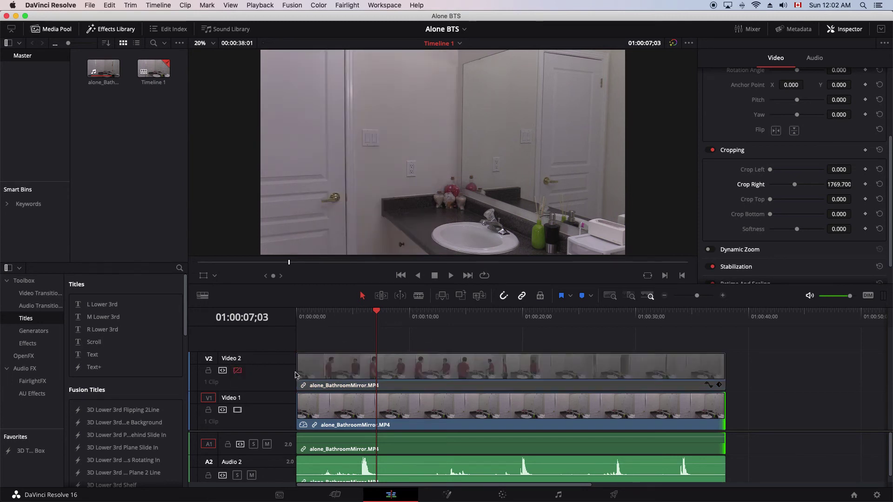
{"action": "left_click", "coordinate": [428, 411]}
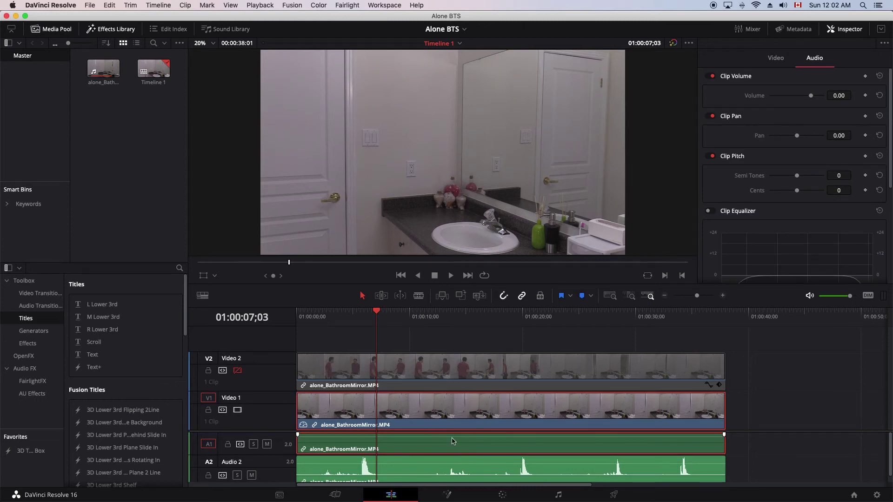
{"action": "left_click", "coordinate": [503, 495]}
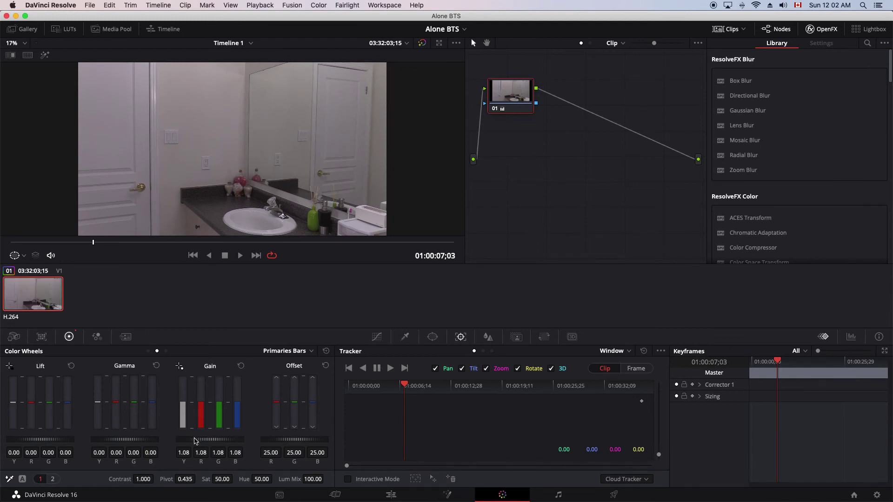
{"action": "left_click_drag", "start_coordinate": [194, 440], "coordinate": [328, 406]}
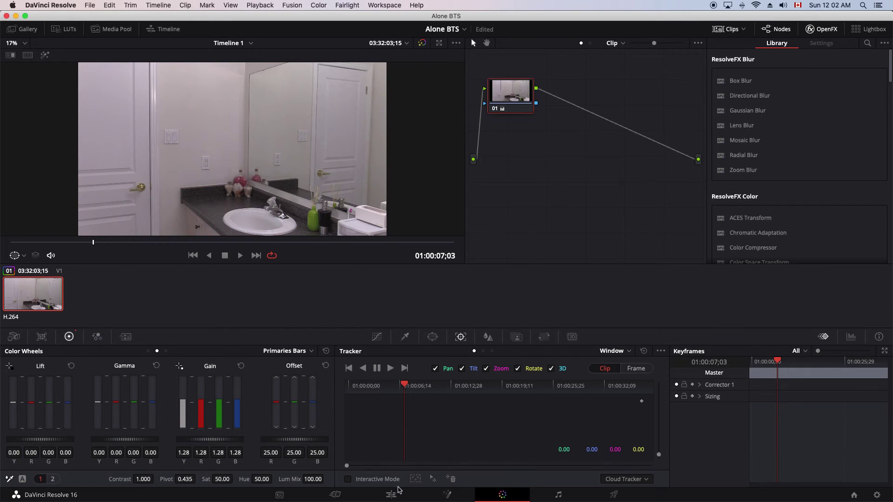
{"action": "left_click", "coordinate": [391, 495]}
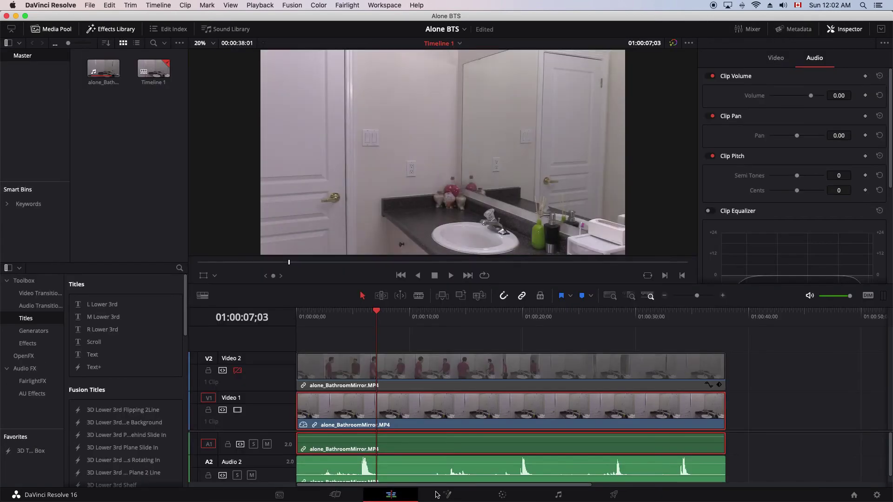
Step: Re-enable track V2, set the top clip's crop Softness to 13.040, and scrub to review
{"action": "left_click", "coordinate": [461, 372]}
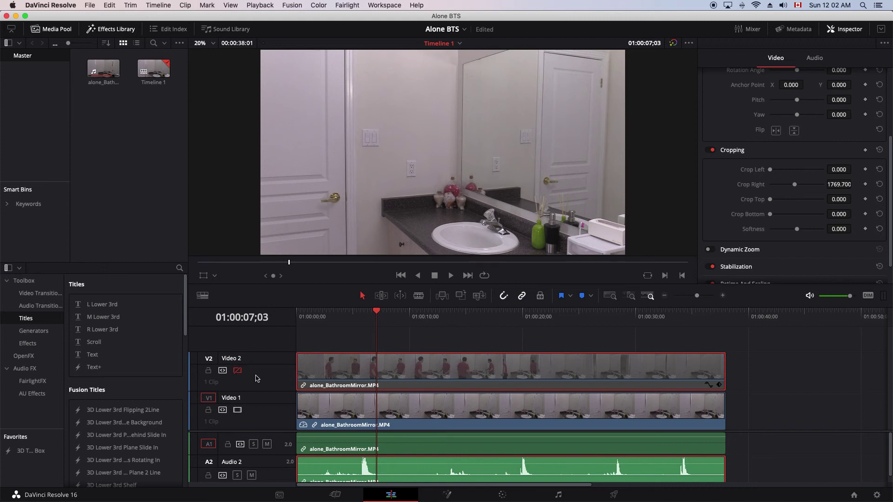
{"action": "left_click", "coordinate": [238, 372]}
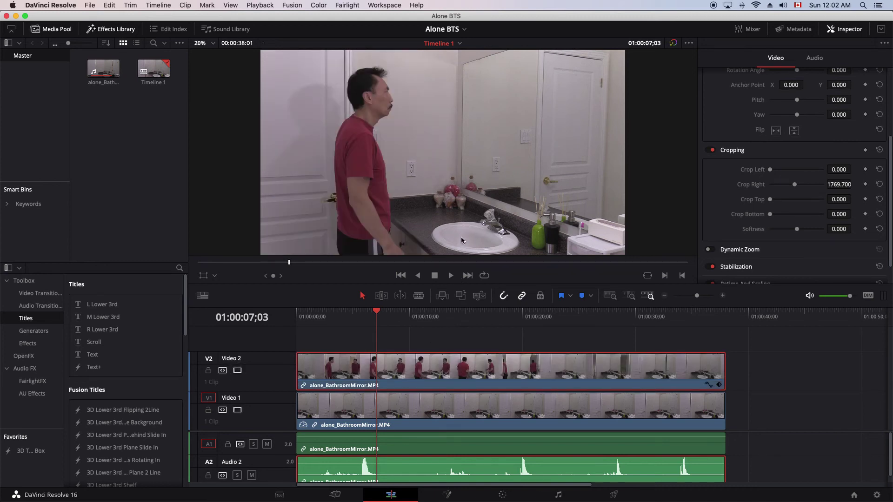
{"action": "mouse_move", "coordinate": [377, 314]}
{"action": "left_mouse_down"}
{"action": "mouse_move", "coordinate": [390, 315]}
{"action": "mouse_move", "coordinate": [382, 315]}
{"action": "left_mouse_up"}
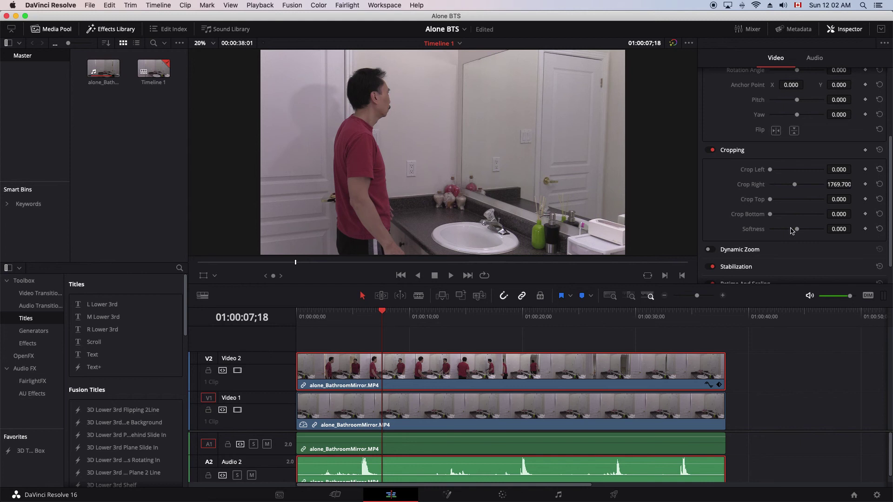
{"action": "left_click_drag", "start_coordinate": [797, 232], "coordinate": [799, 235]}
{"action": "left_click", "coordinate": [395, 315]}
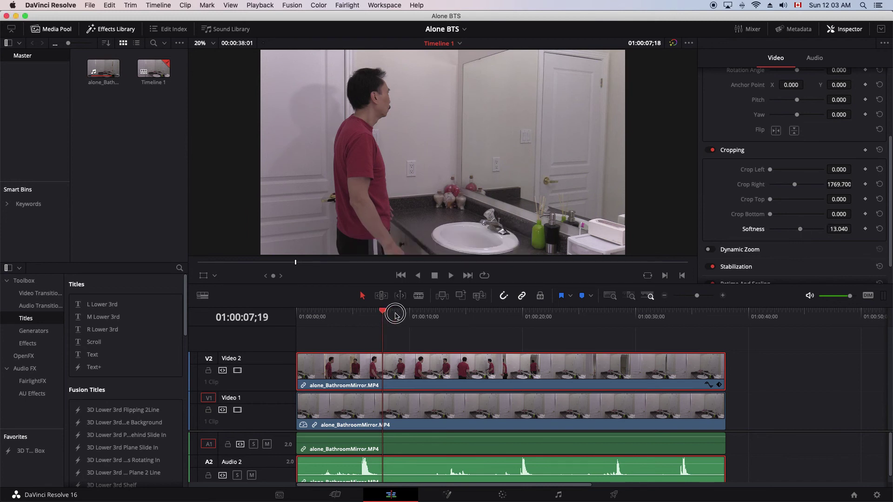
{"action": "left_click_drag", "start_coordinate": [395, 315], "coordinate": [424, 324]}
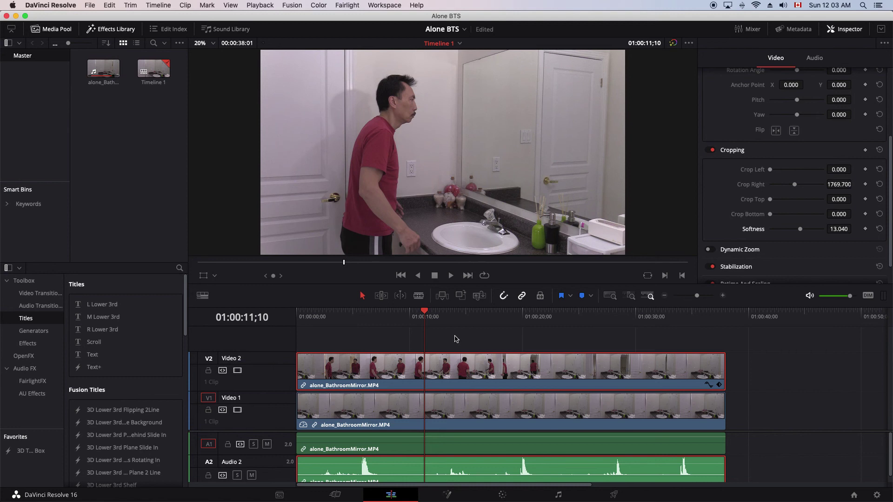